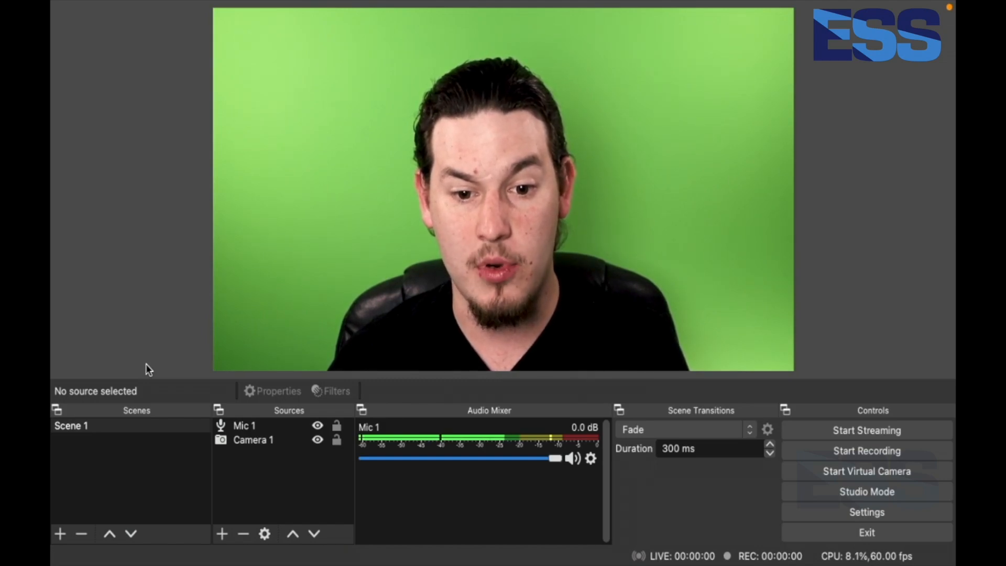
# Add a new Image source named Overlay 1 to the scene
pyautogui.click(147, 427)
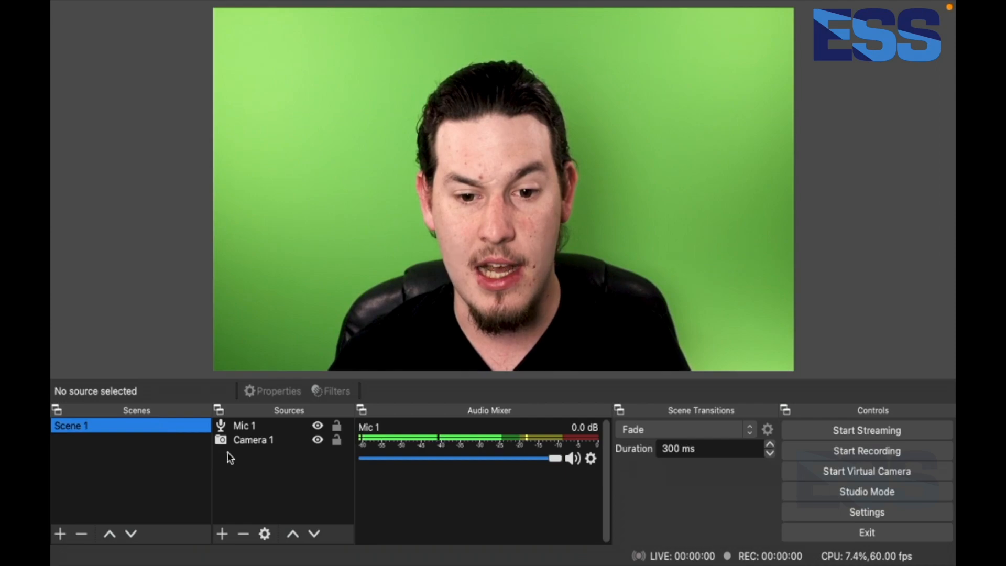
pyautogui.click(269, 479)
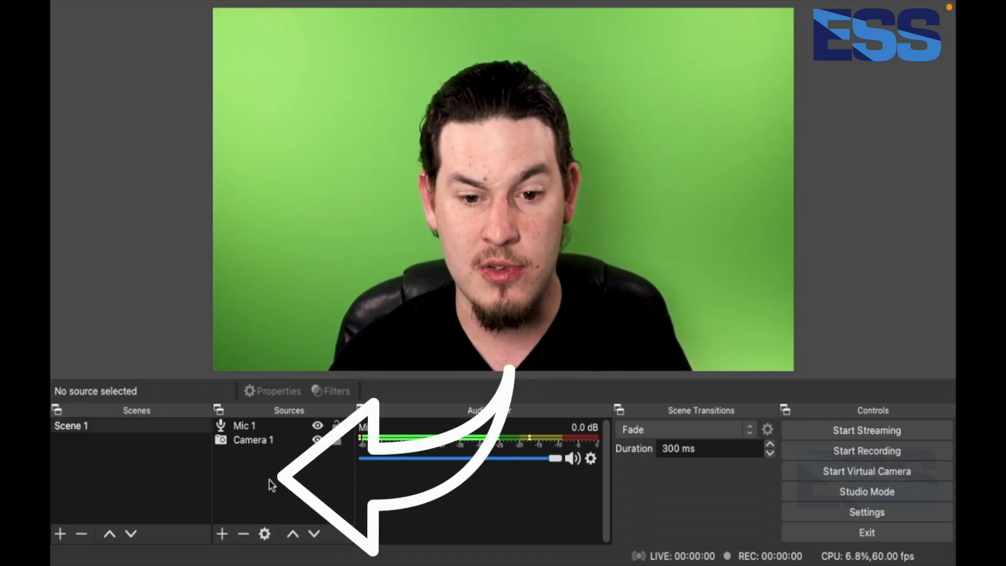
pyautogui.click(222, 533)
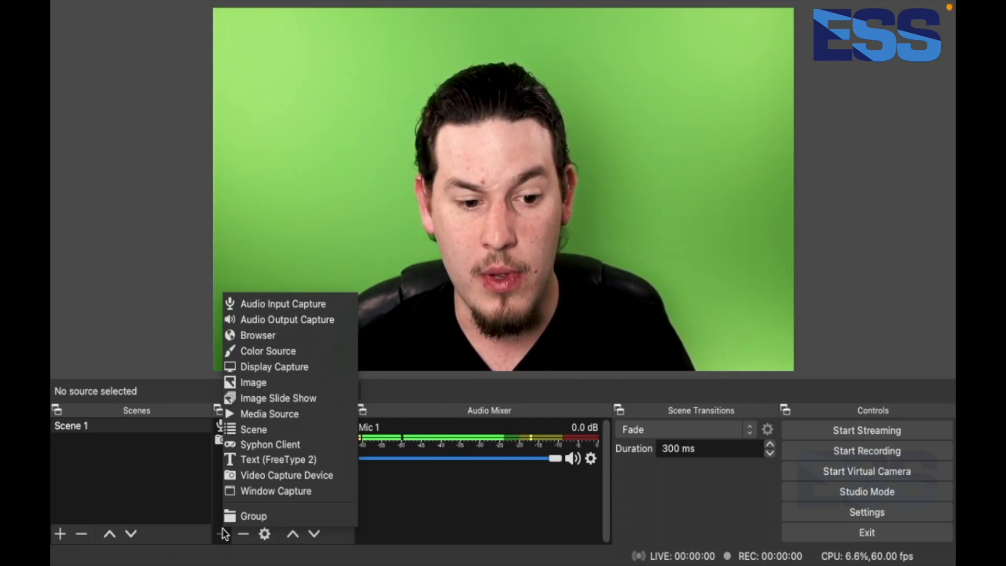
pyautogui.click(225, 383)
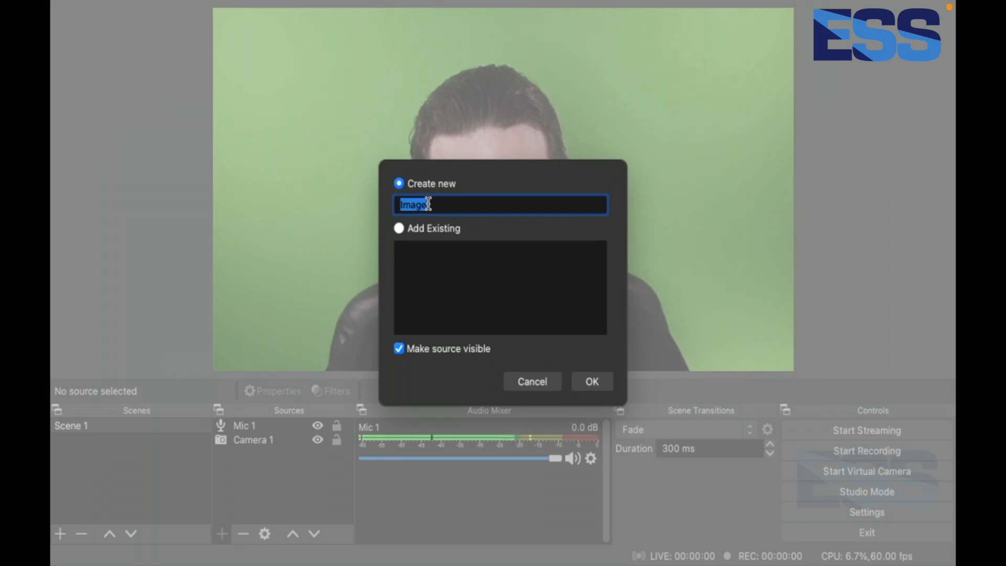
pyautogui.write('Overlay 1')
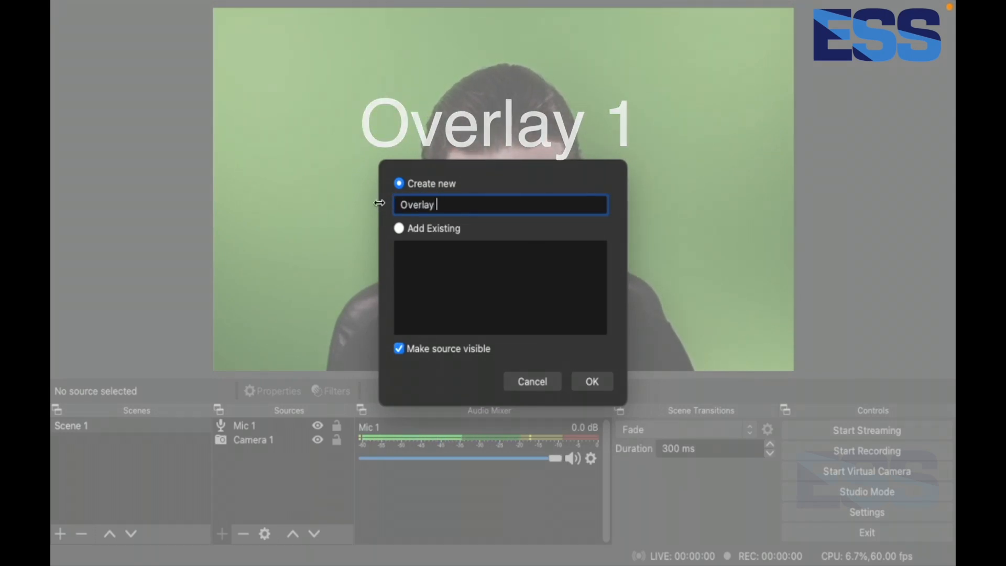
pyautogui.click(598, 385)
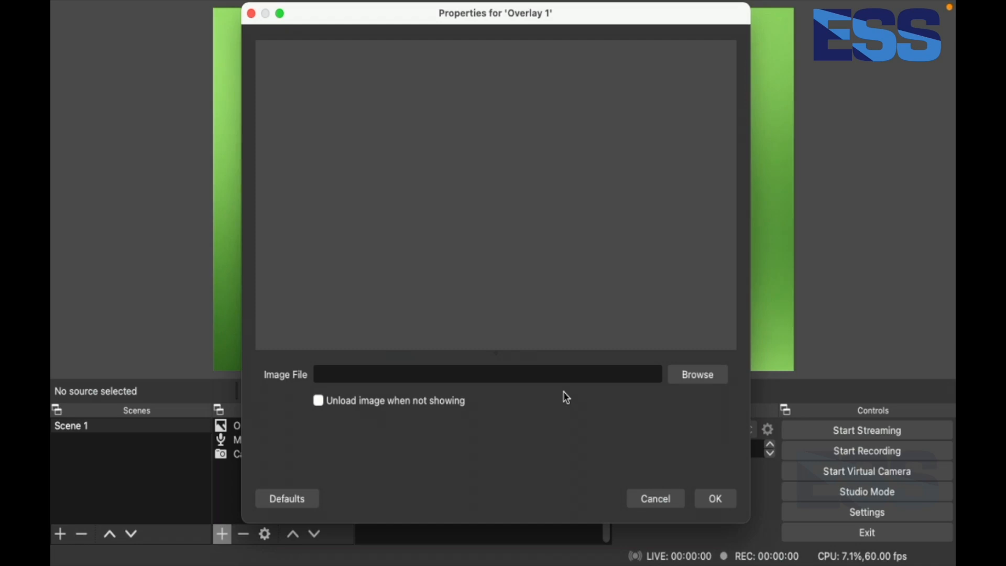
# Set Overlay 1's image file to '01 - right w border - blue.png' from Desktop/Tutorial/Overlays and apply it
pyautogui.click(677, 380)
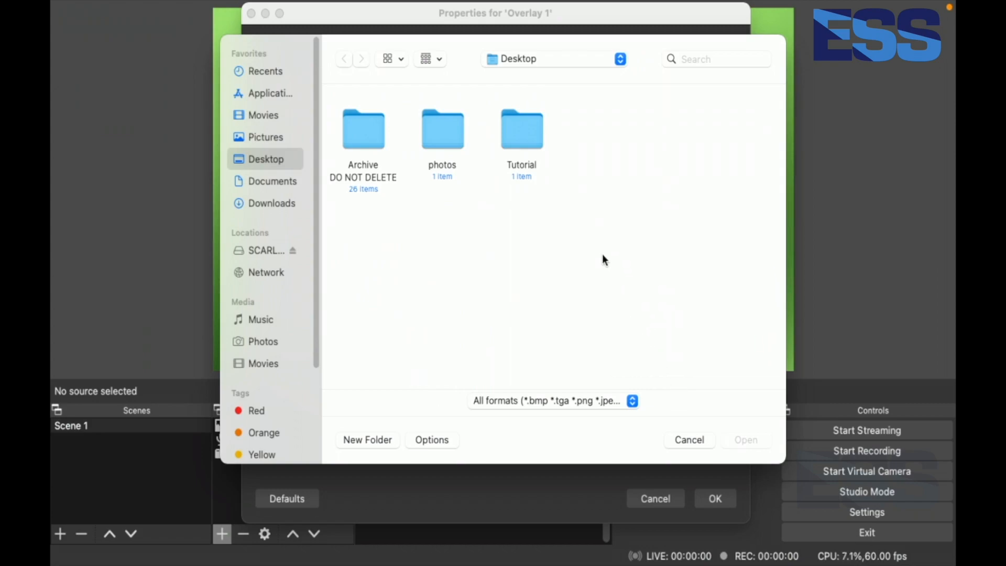
pyautogui.click(522, 126)
pyautogui.doubleClick(521, 126)
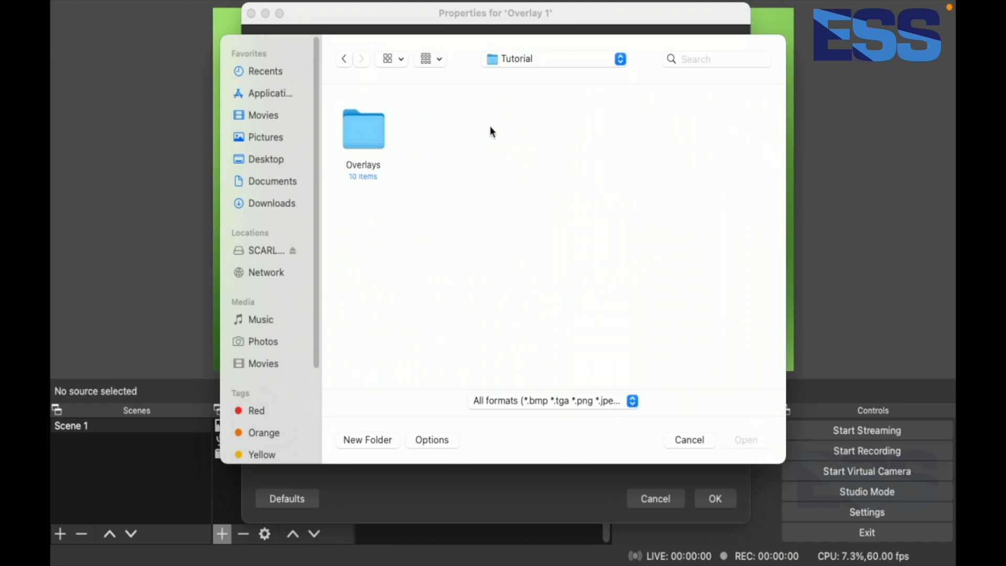
pyautogui.doubleClick(369, 136)
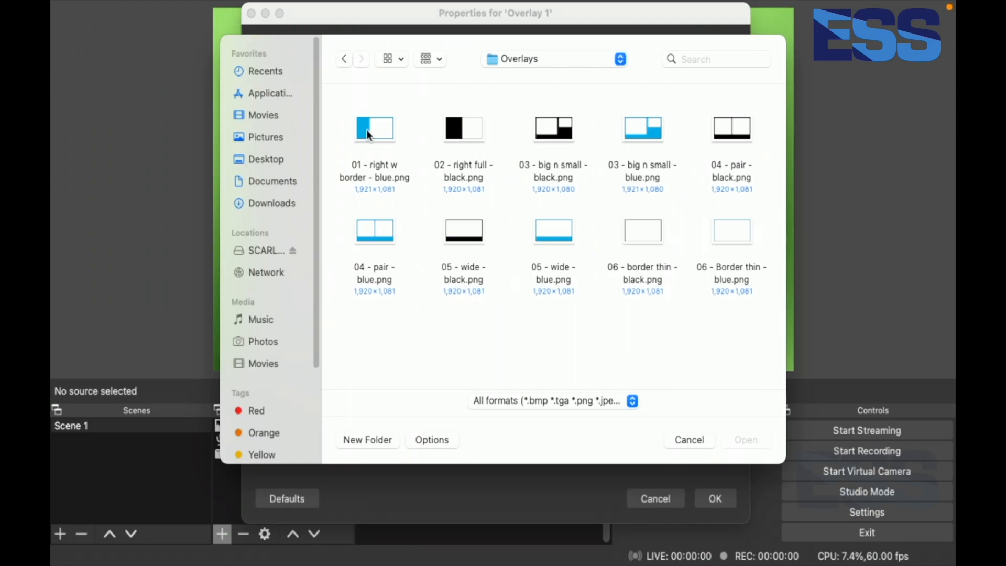
pyautogui.click(369, 135)
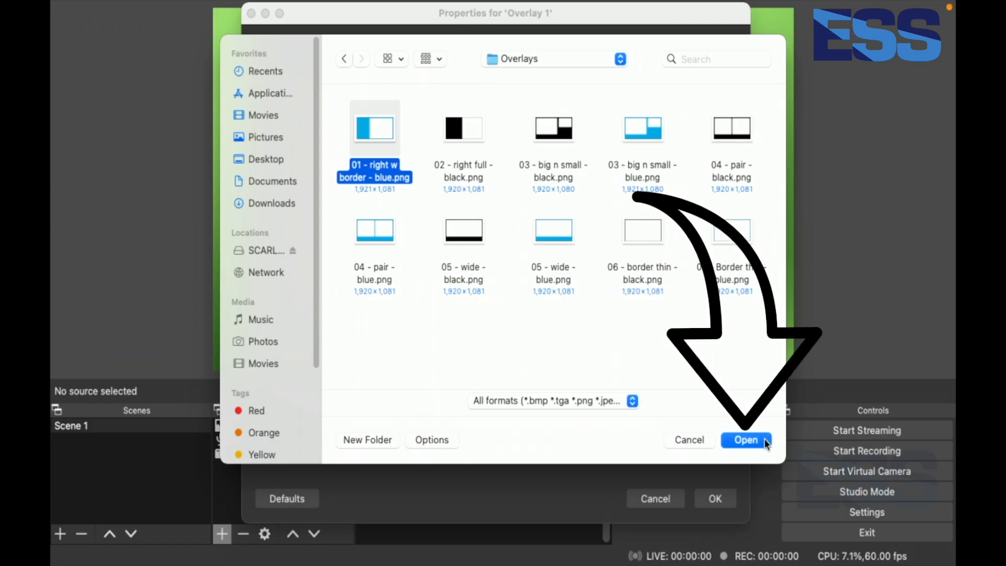
pyautogui.click(746, 440)
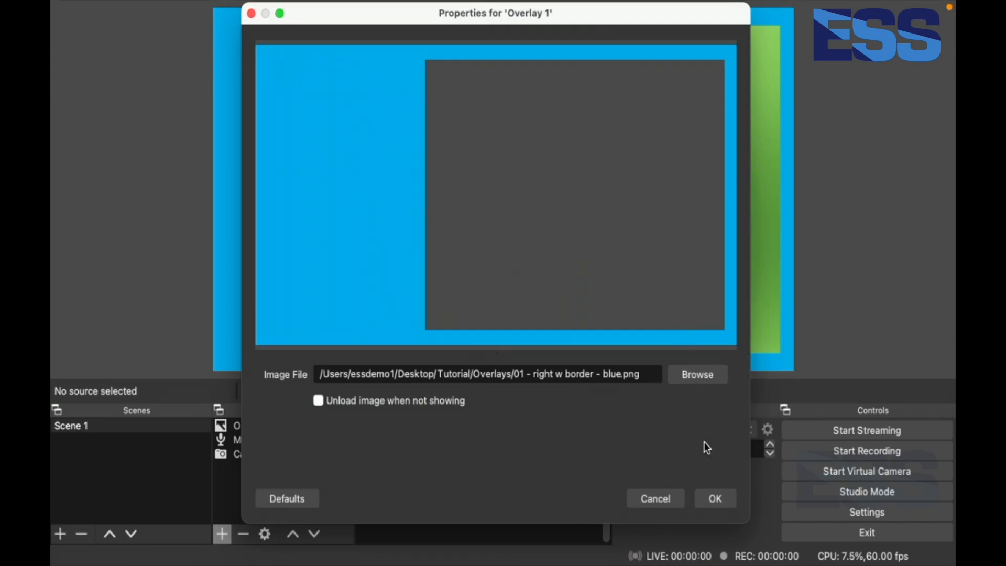
pyautogui.click(715, 498)
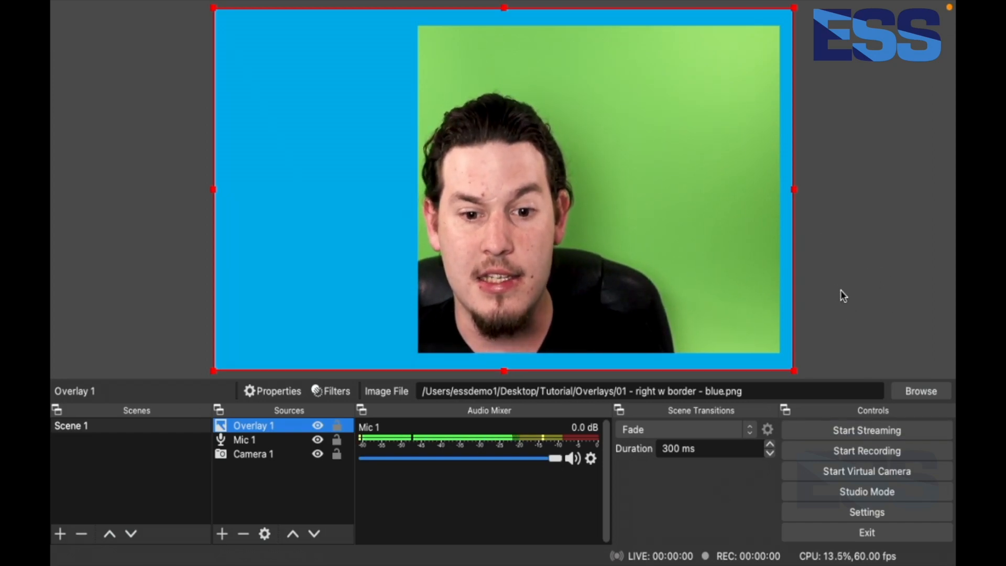
# Stretch the overlay image to fill the screen
pyautogui.rightClick(291, 240)
pyautogui.moveTo(318, 311)
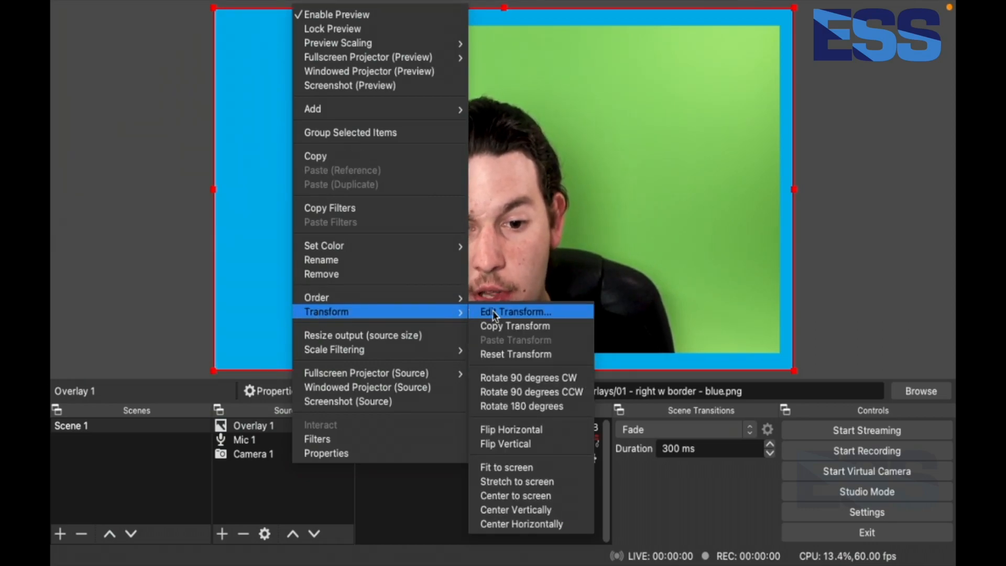
pyautogui.click(499, 480)
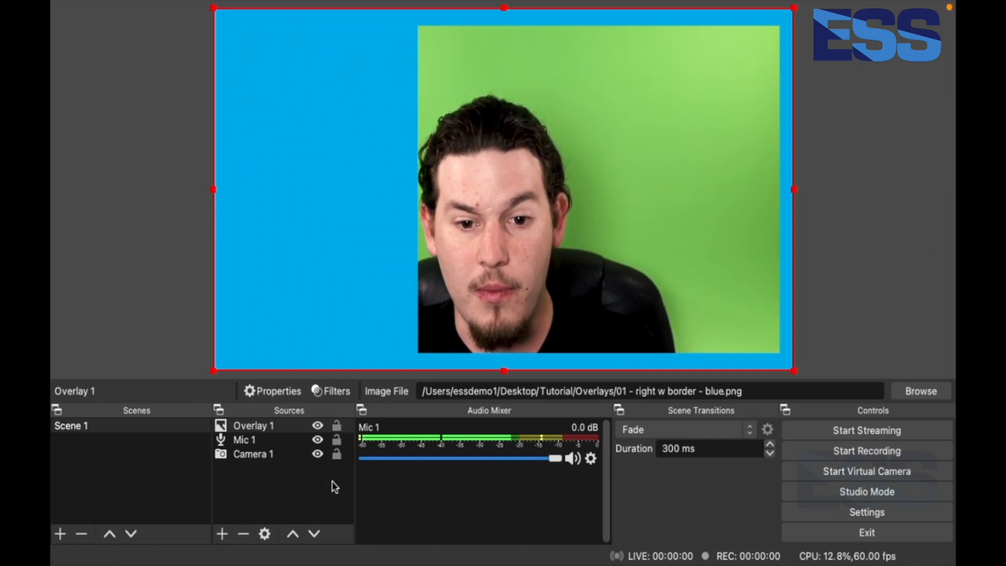
# Move the Camera 1 source right so the person sits inside the overlay's open frame
pyautogui.click(316, 479)
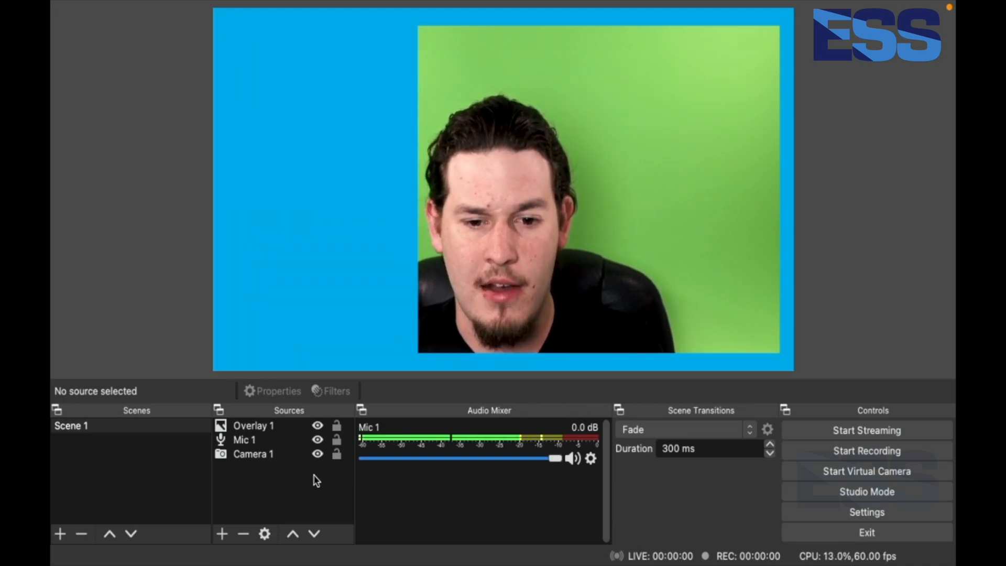
pyautogui.click(258, 456)
pyautogui.moveTo(440, 329); pyautogui.dragTo(522, 331)
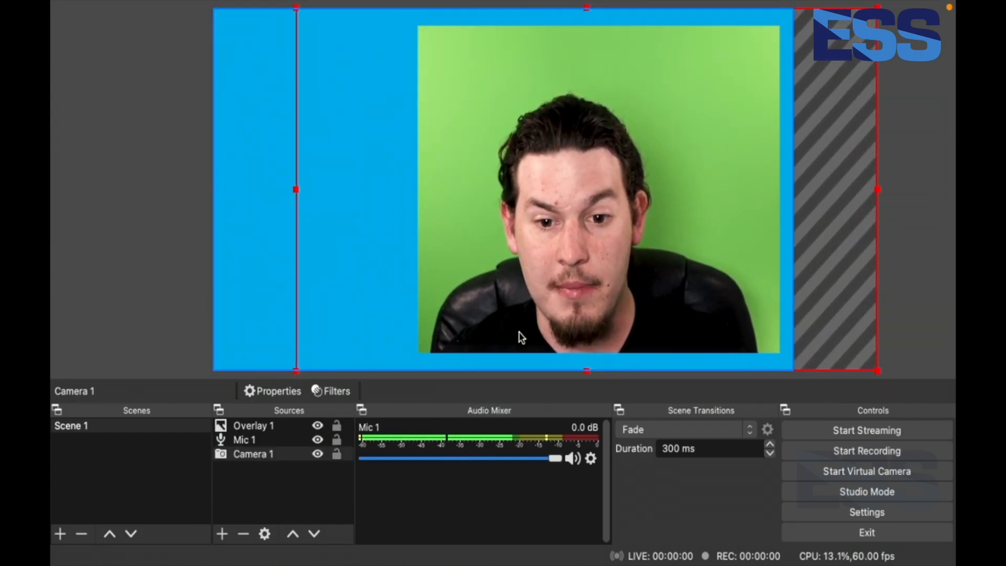
pyautogui.click(270, 499)
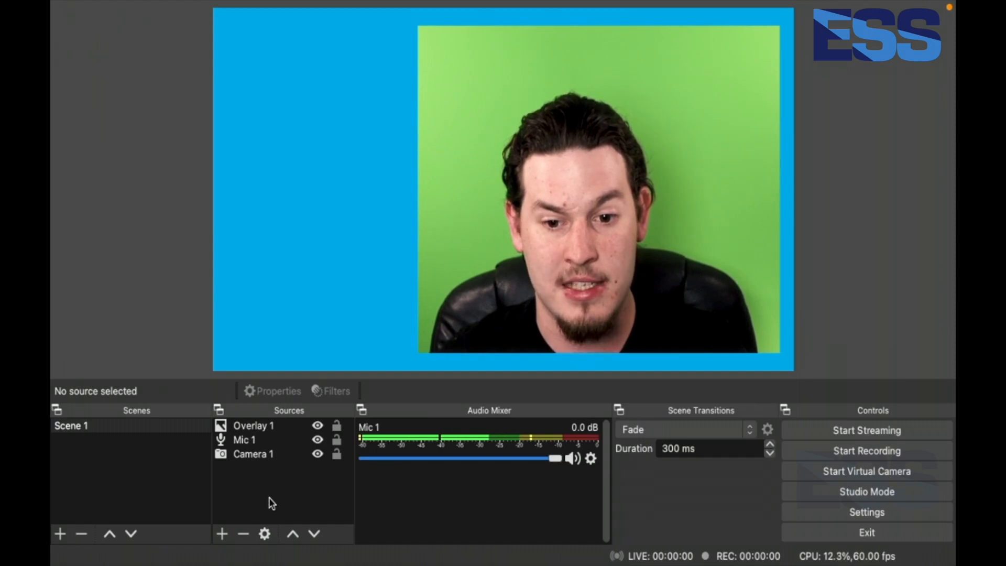
# Add a new Text (FreeType 2) source named Text 1
pyautogui.click(222, 533)
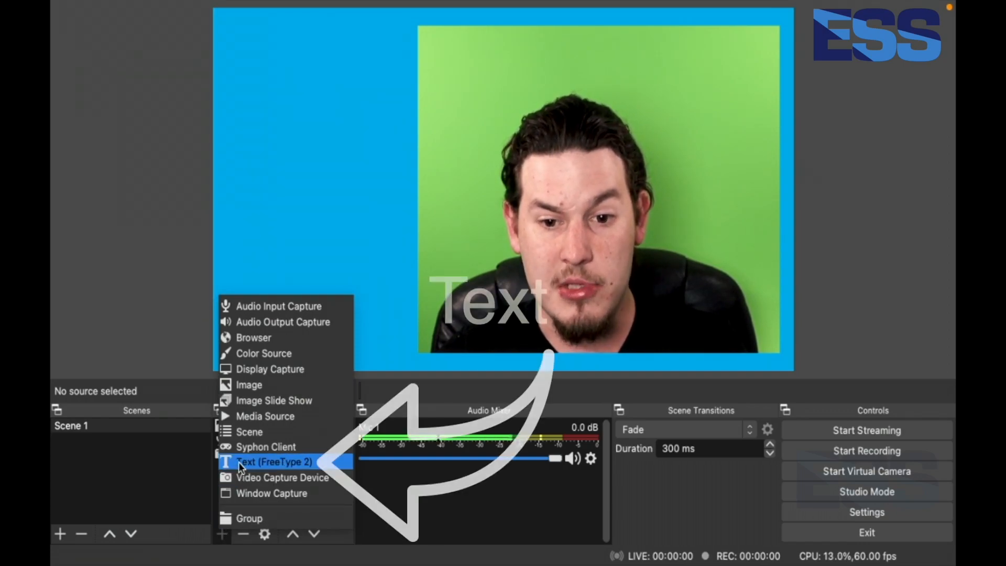
pyautogui.click(237, 462)
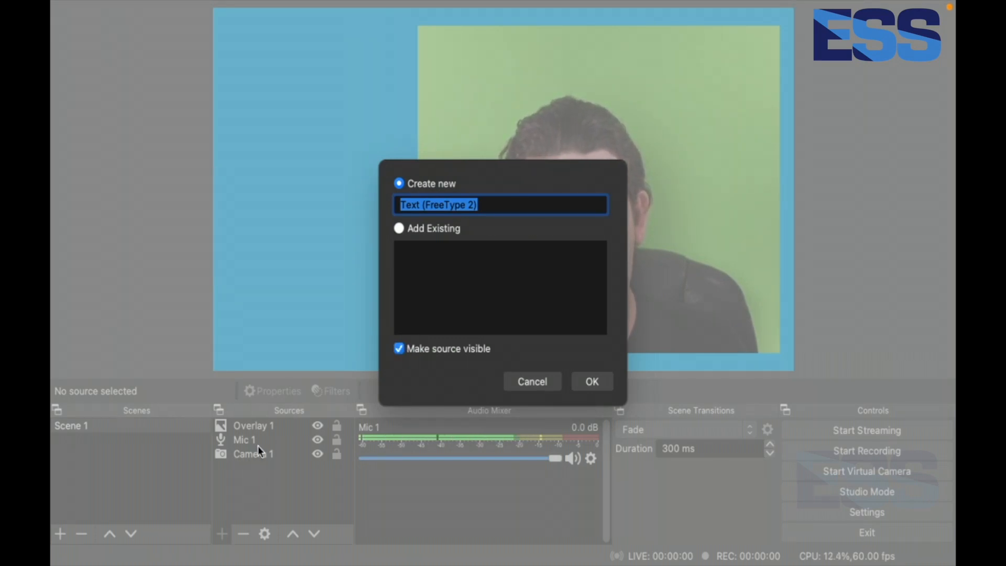
pyautogui.moveTo(497, 206); pyautogui.dragTo(423, 205)
pyautogui.press('BackSpace')
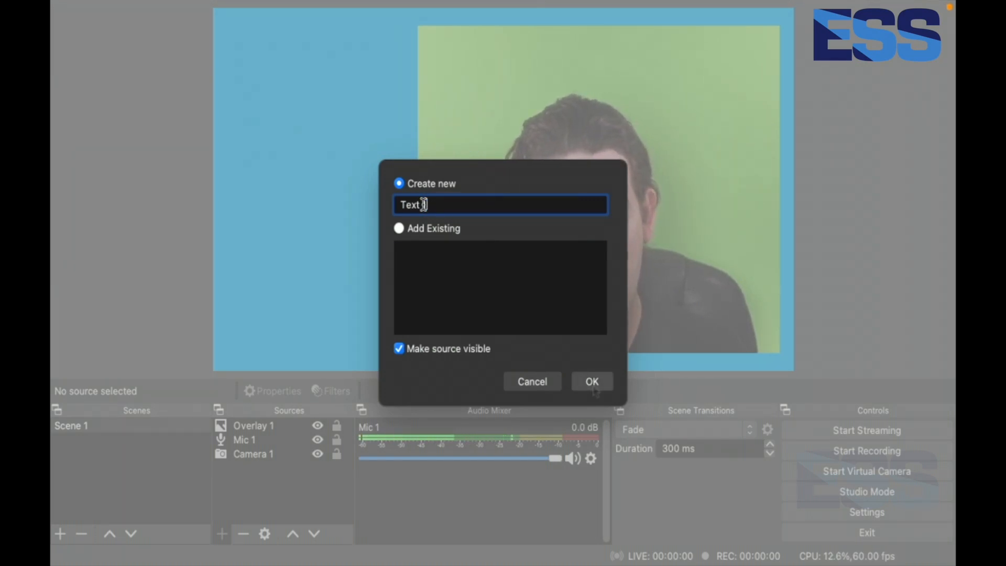
pyautogui.write('1')
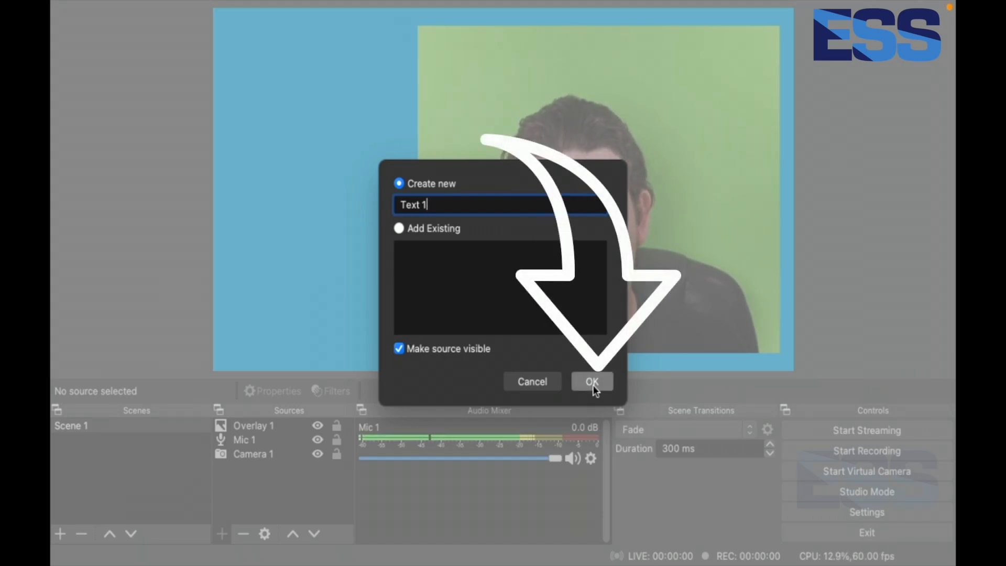
pyautogui.click(593, 385)
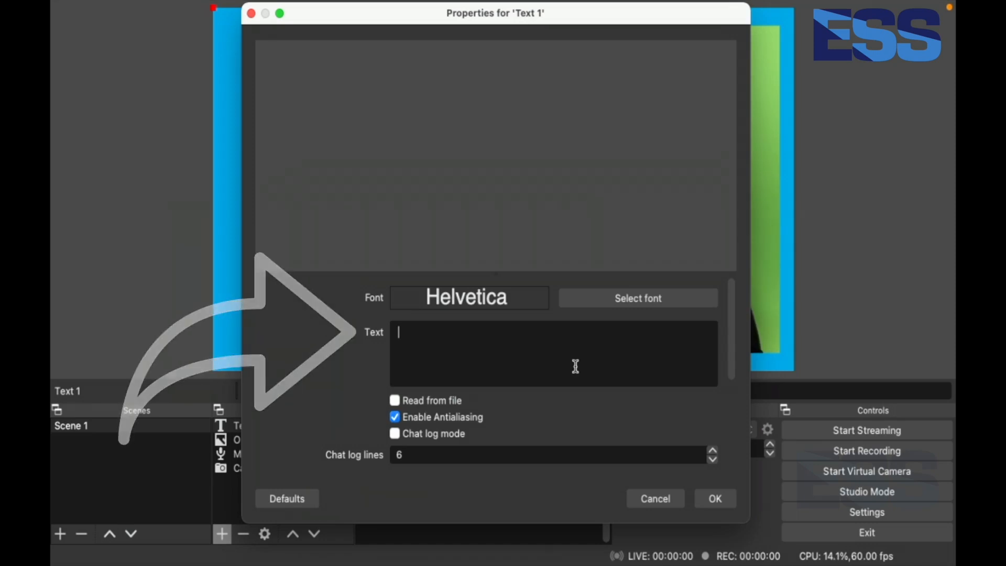
# Enter the text 'List 1' and 'List 2' on two separate lines
pyautogui.write('List 1')
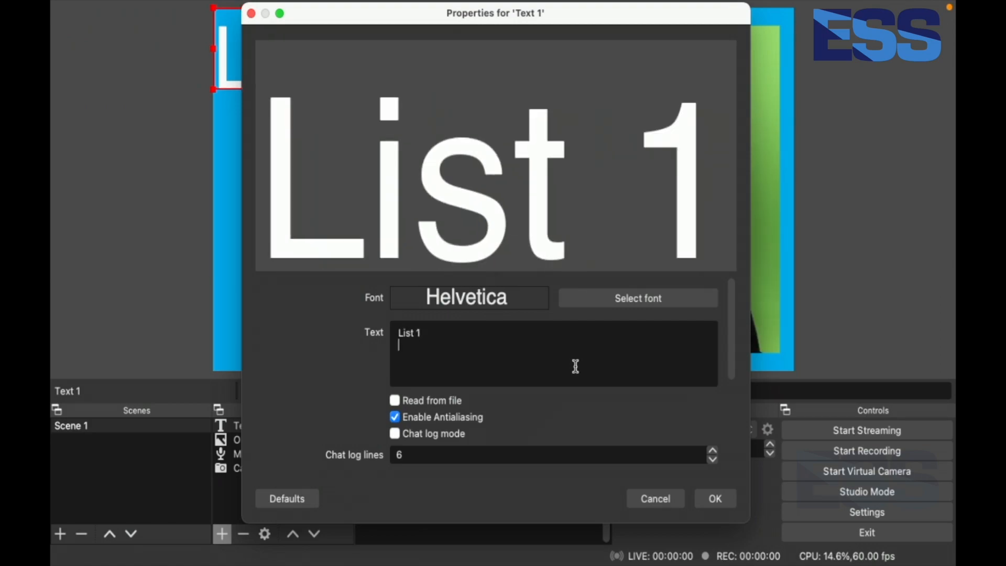
pyautogui.press('Return')
pyautogui.write('List')
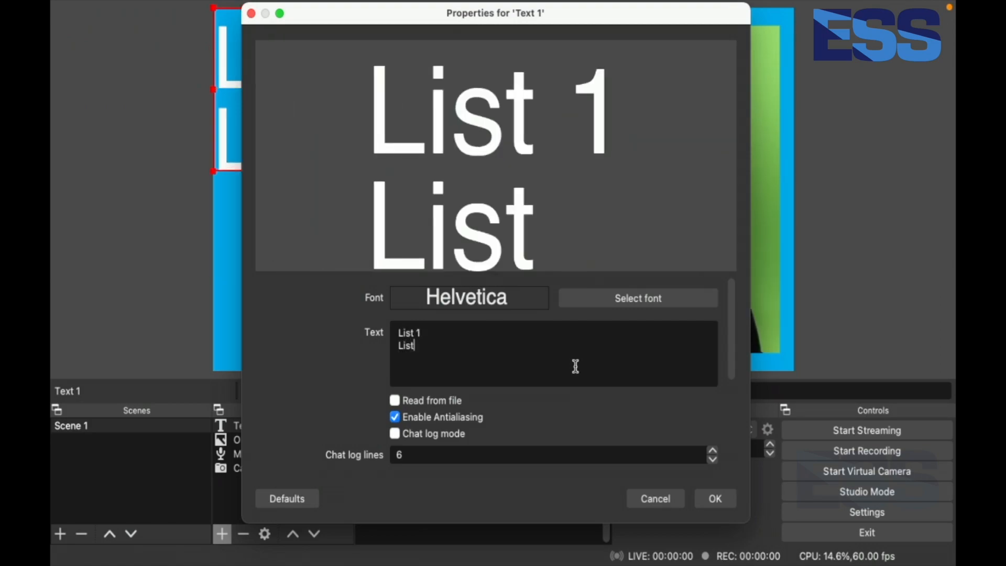
pyautogui.write(' 2')
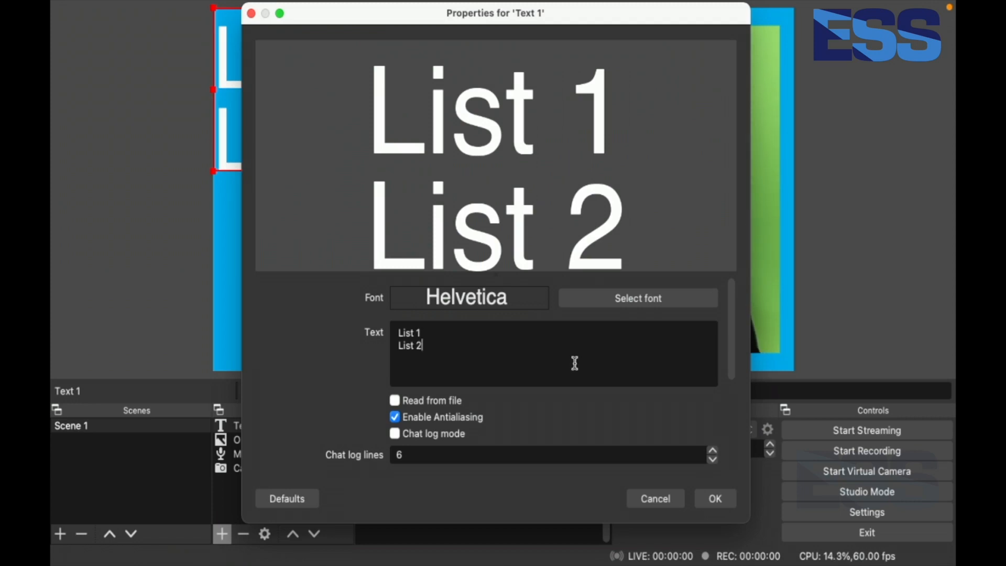
# Accept Helvetica Regular in the font picker and apply the text source's properties
pyautogui.click(575, 304)
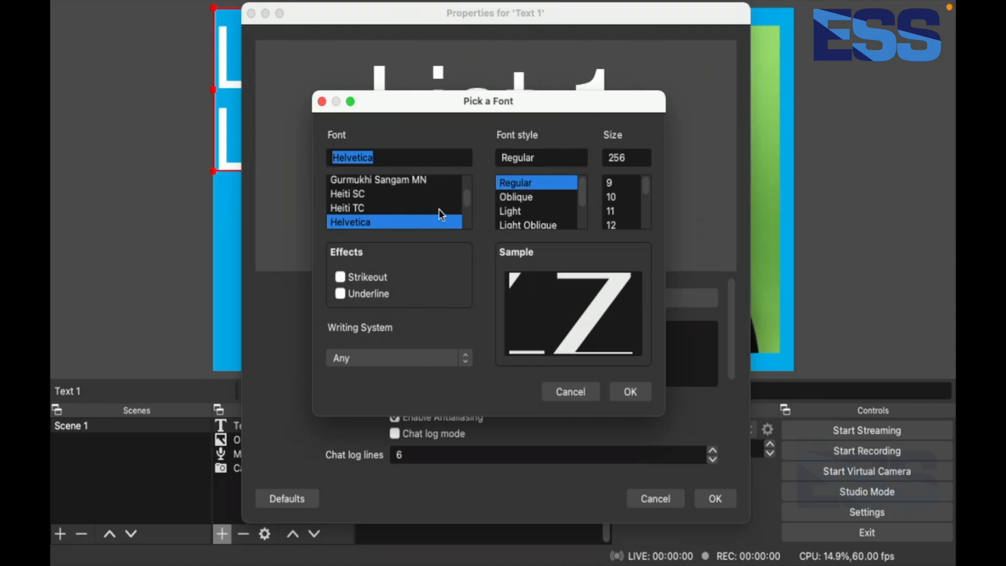
pyautogui.moveTo(469, 200); pyautogui.dragTo(466, 185)
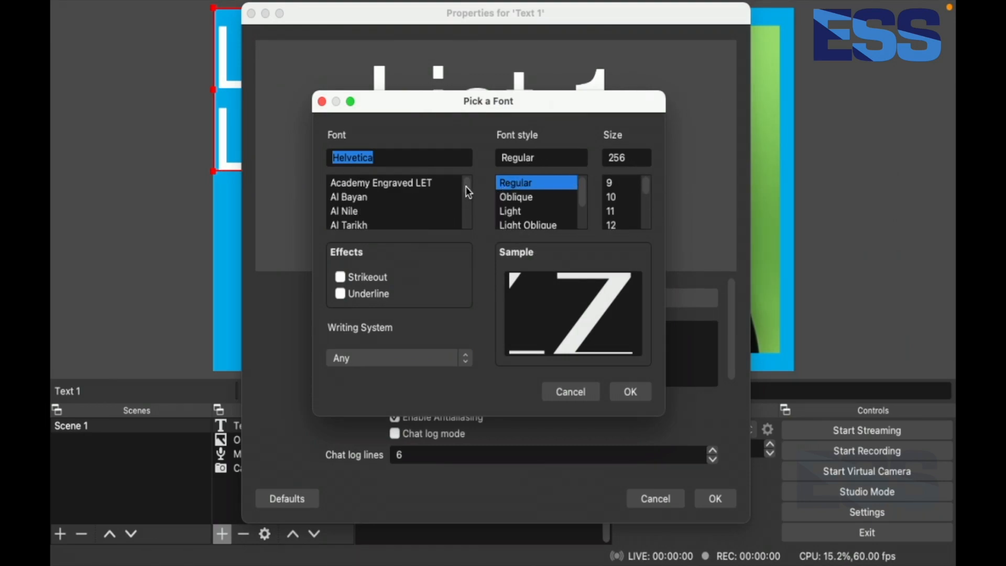
pyautogui.moveTo(581, 189); pyautogui.dragTo(646, 210)
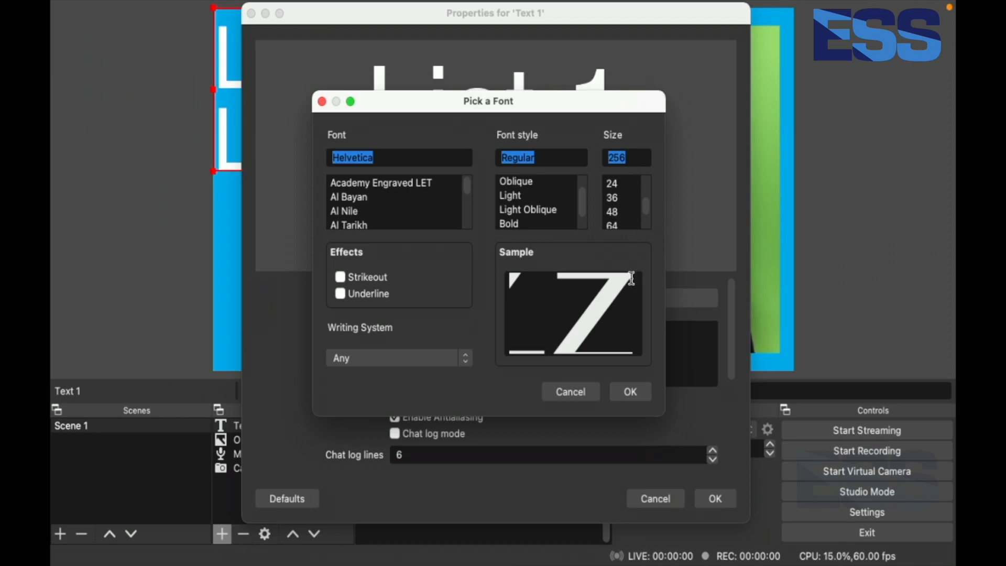
pyautogui.click(630, 393)
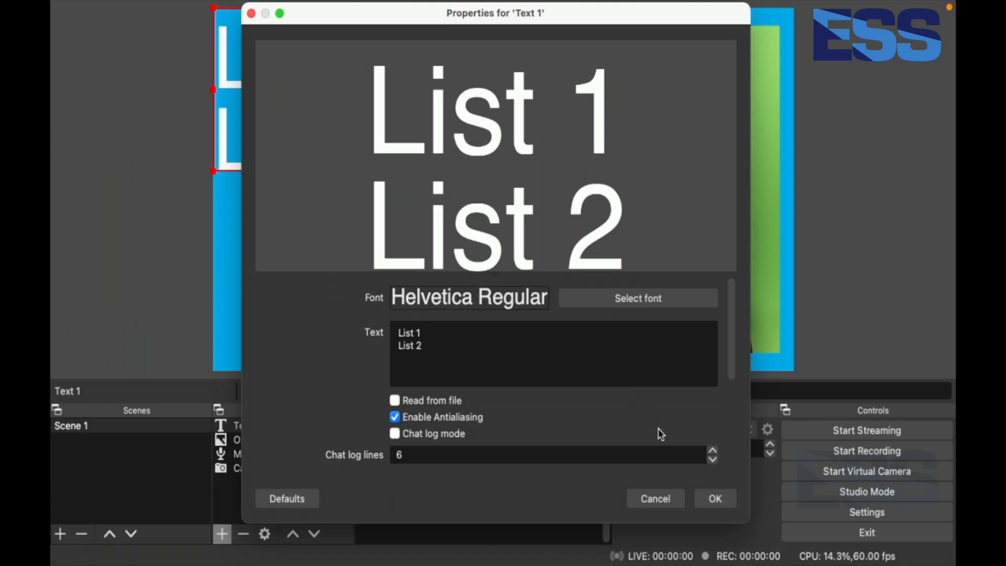
pyautogui.click(716, 498)
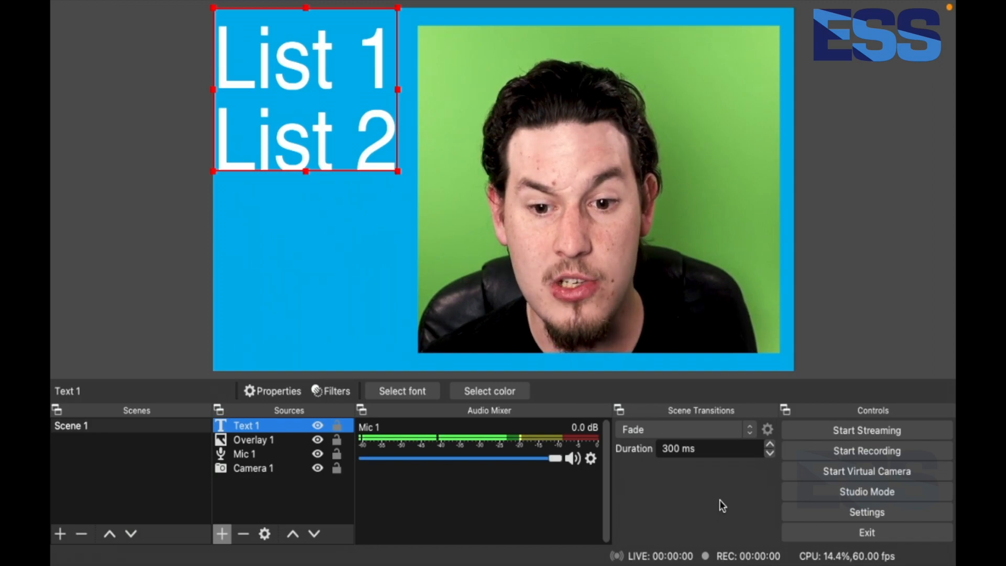
pyautogui.click(325, 499)
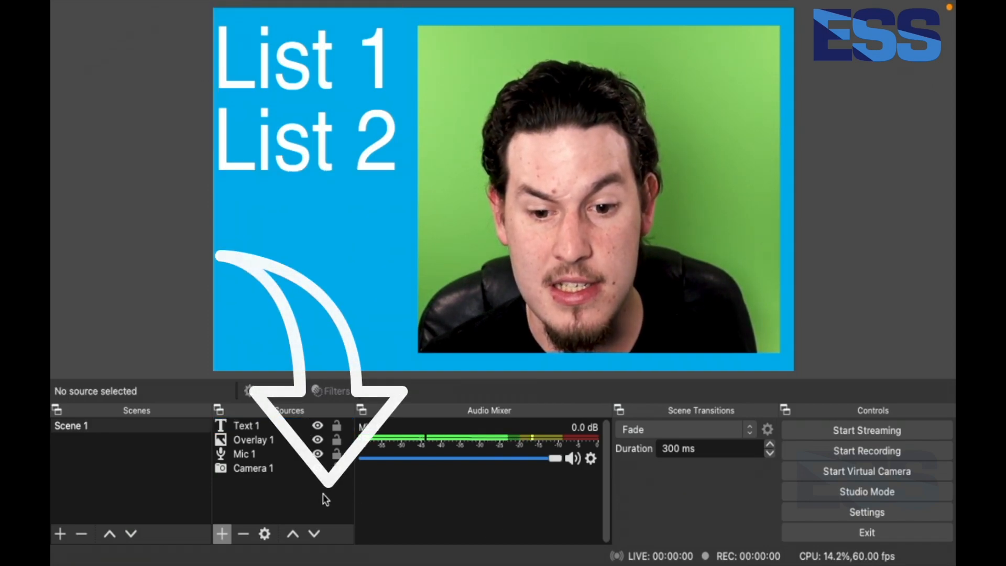